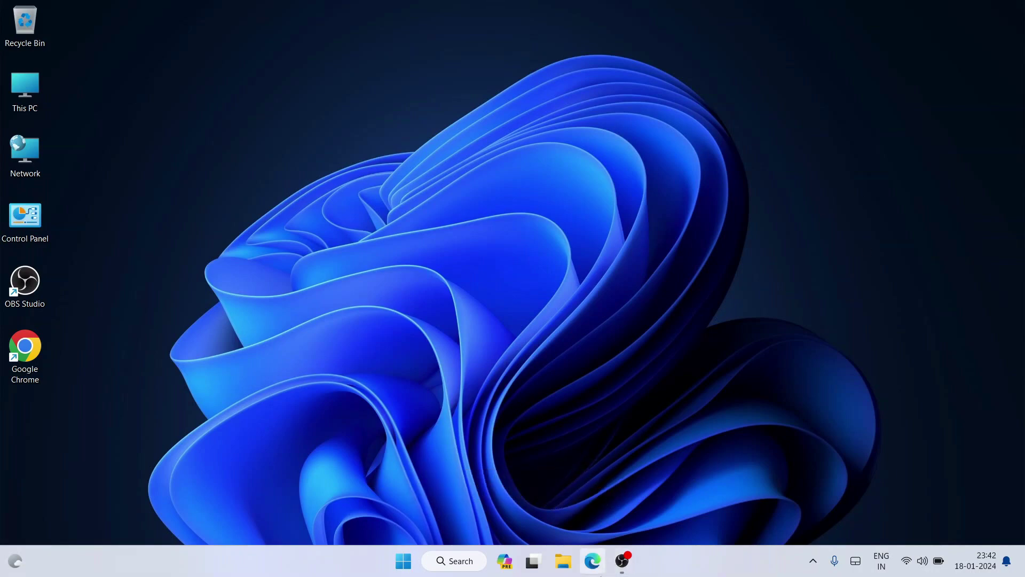
Step: Search 'python download' in Edge, download Python 3.12.1 from python.org, and launch the installer
click(593, 561)
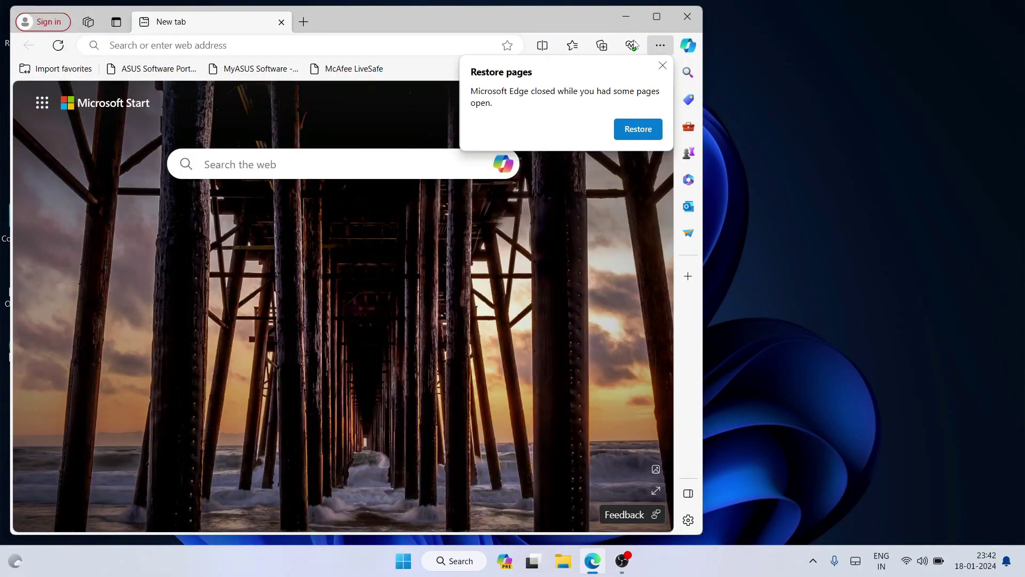
click(655, 16)
click(383, 32)
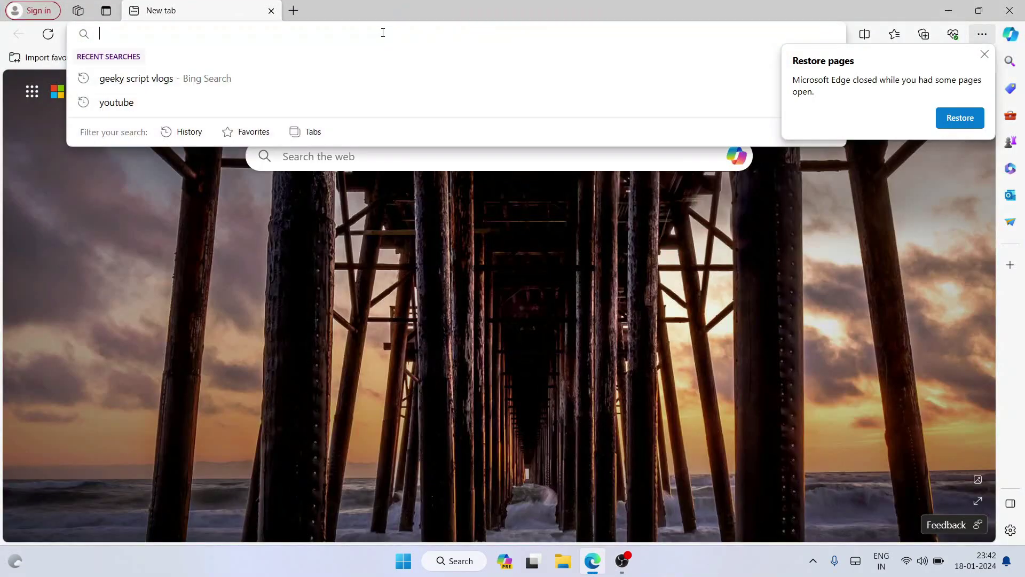
text(python download)
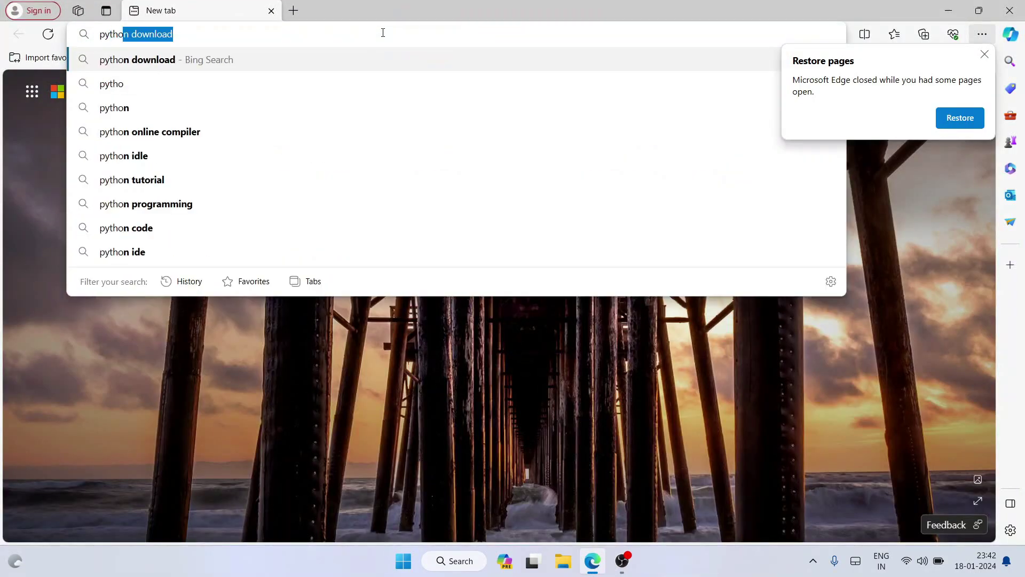
key(Return)
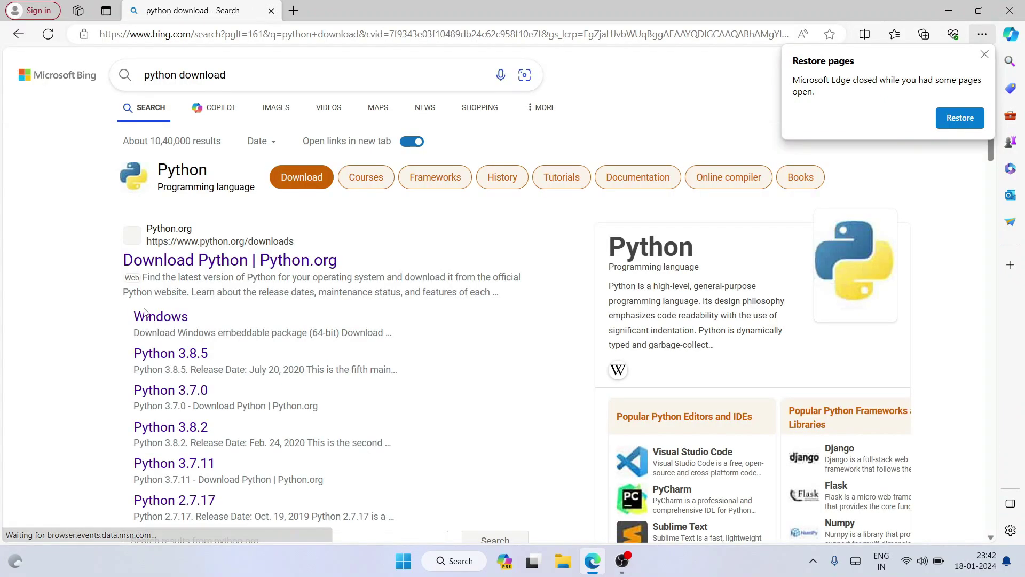
click(273, 267)
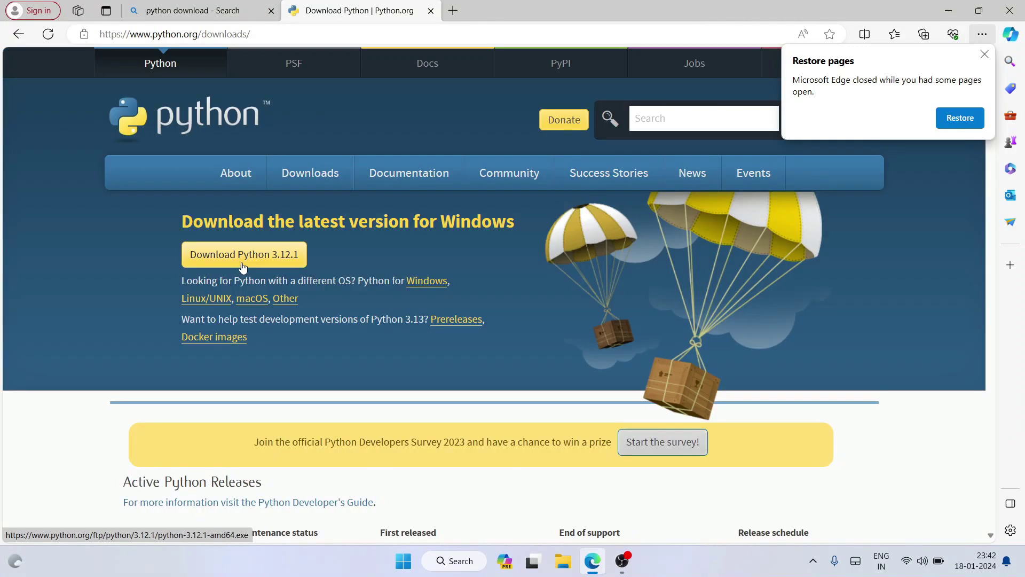
click(230, 263)
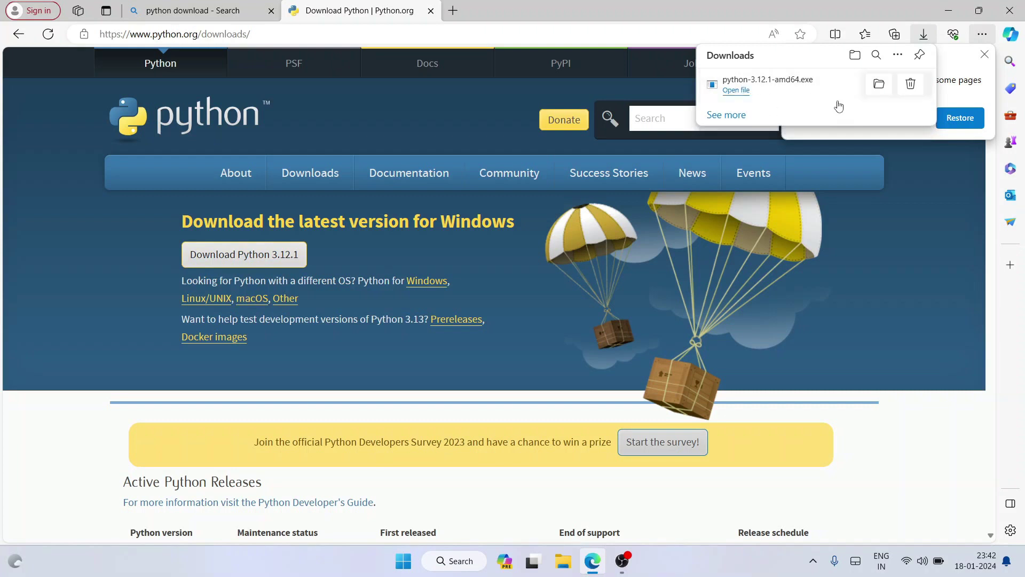
click(738, 97)
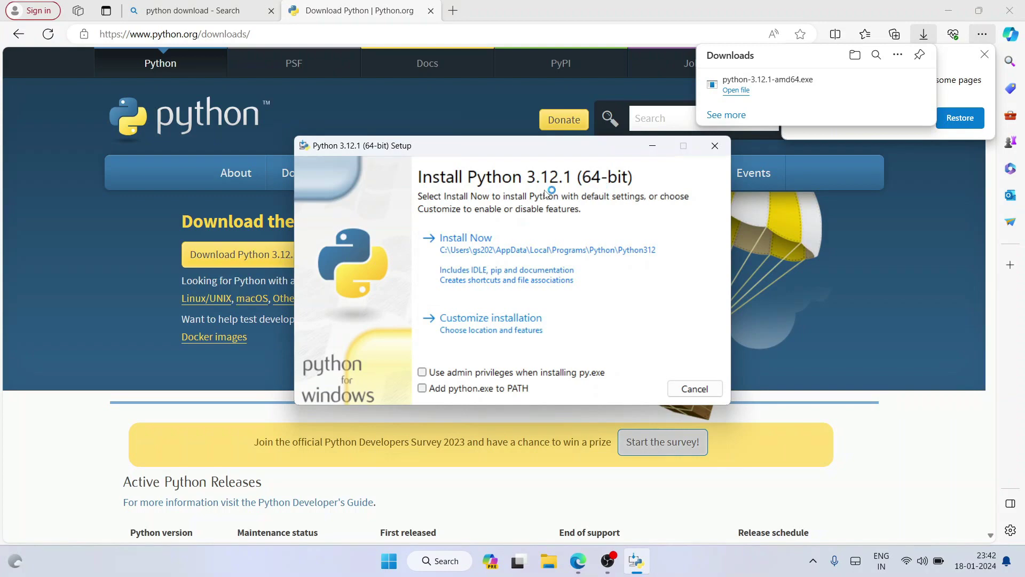
Step: Enable 'Add python.exe to PATH', choose Customize installation, and install the py launcher for all users
click(947, 17)
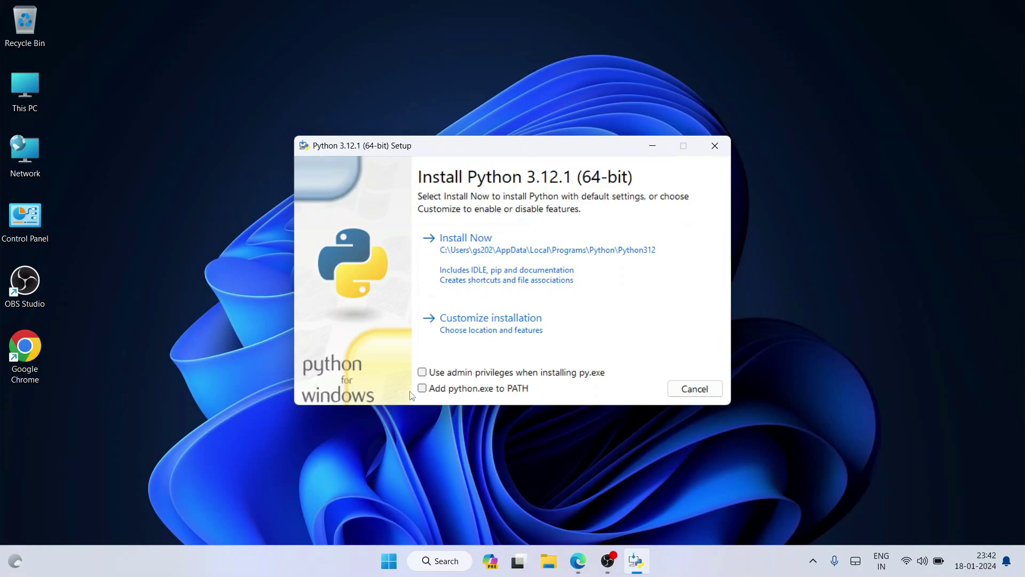
click(468, 392)
click(519, 326)
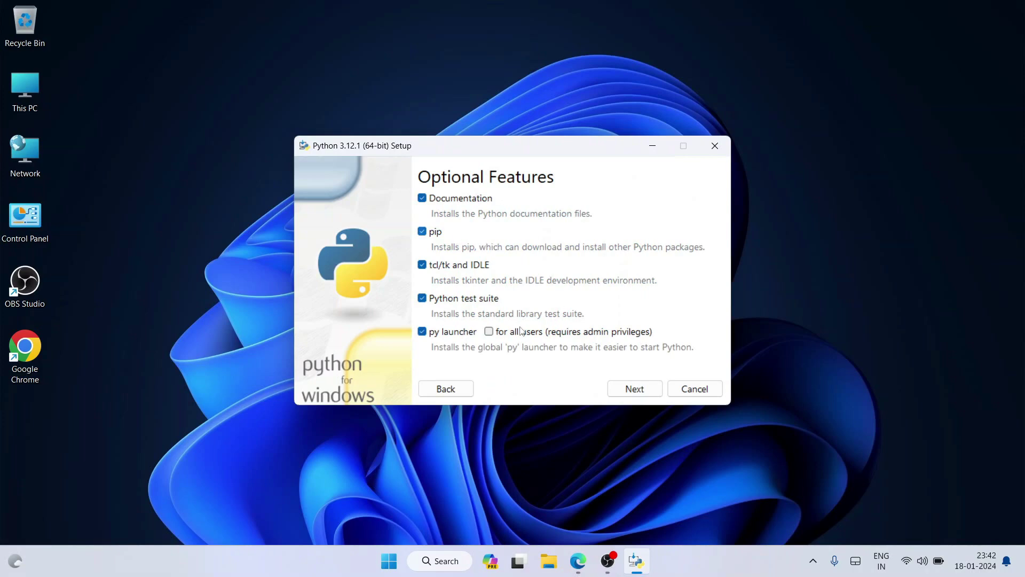
click(505, 336)
click(628, 391)
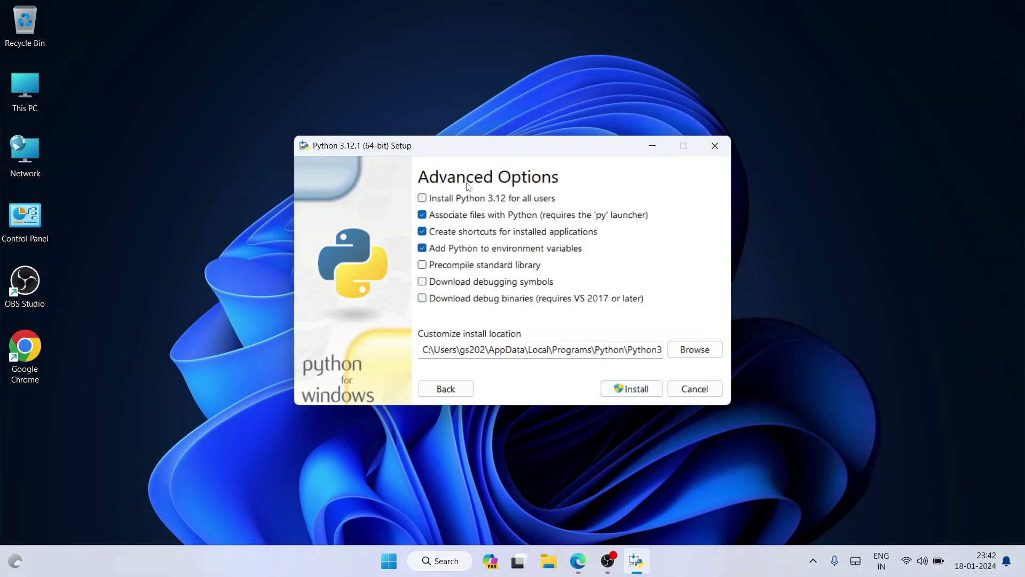
Step: Install Python 3.12 for all users and close setup after it reports success
click(460, 199)
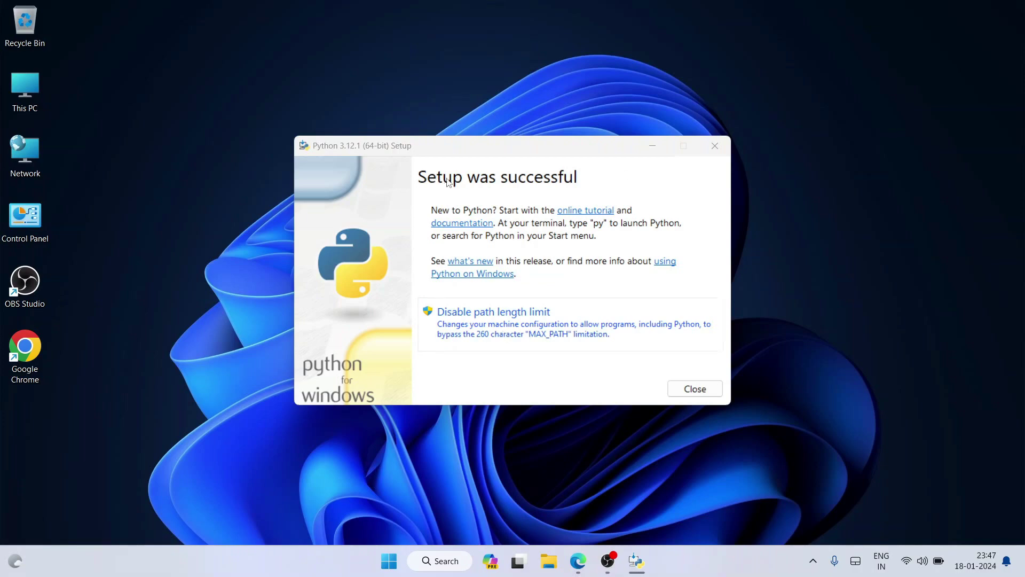
click(708, 390)
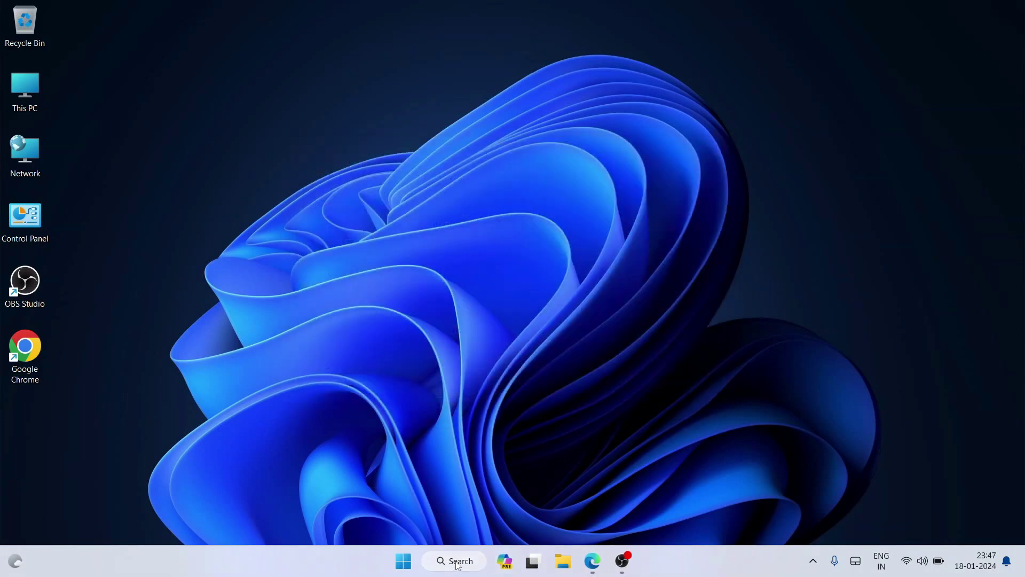
Step: Run python --version in Command Prompt and check that it reports Python 3.12.1
click(450, 561)
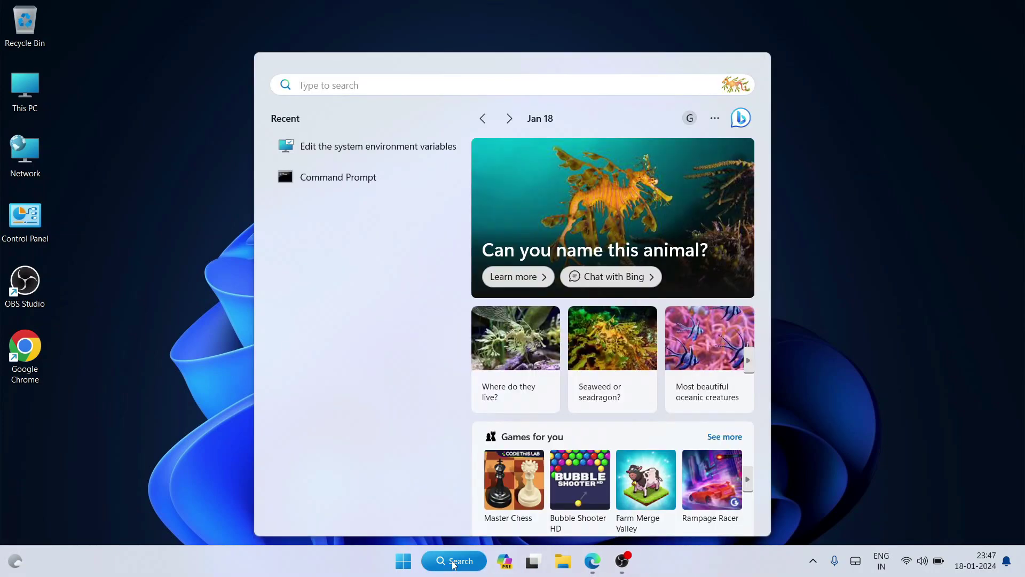
text(cmd)
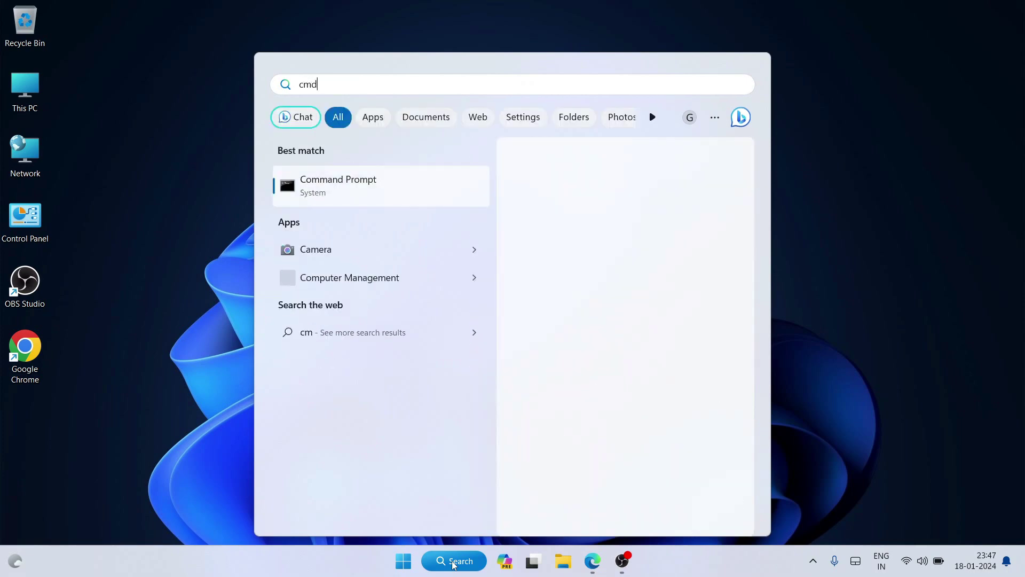
click(356, 192)
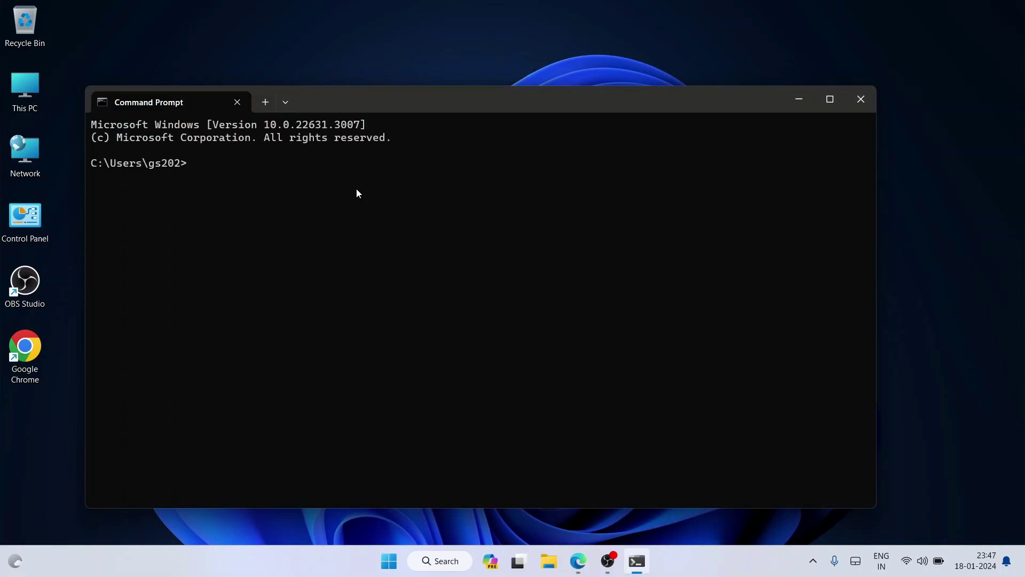
text(python )
text(--ver)
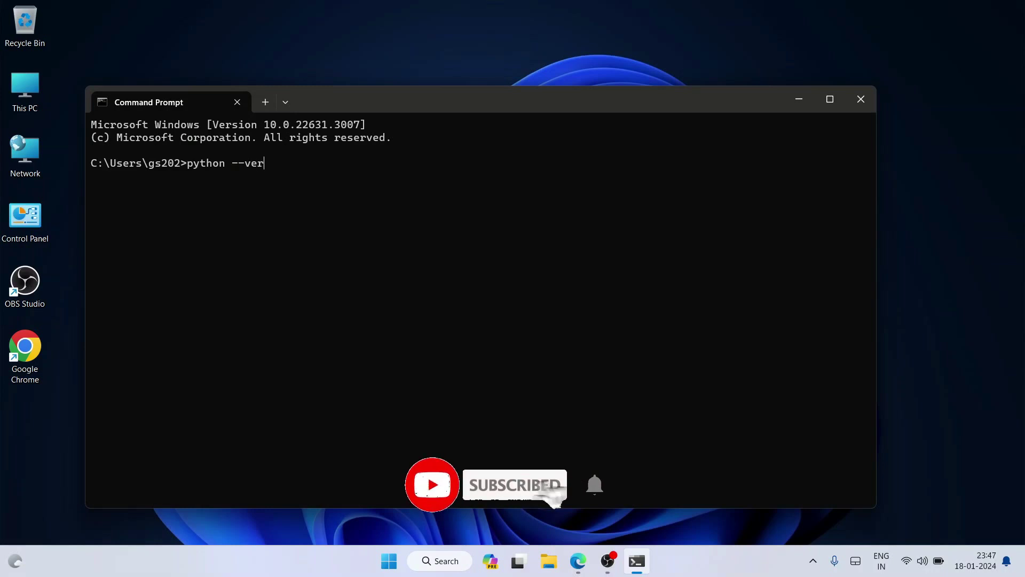
text(sion)
key(Return)
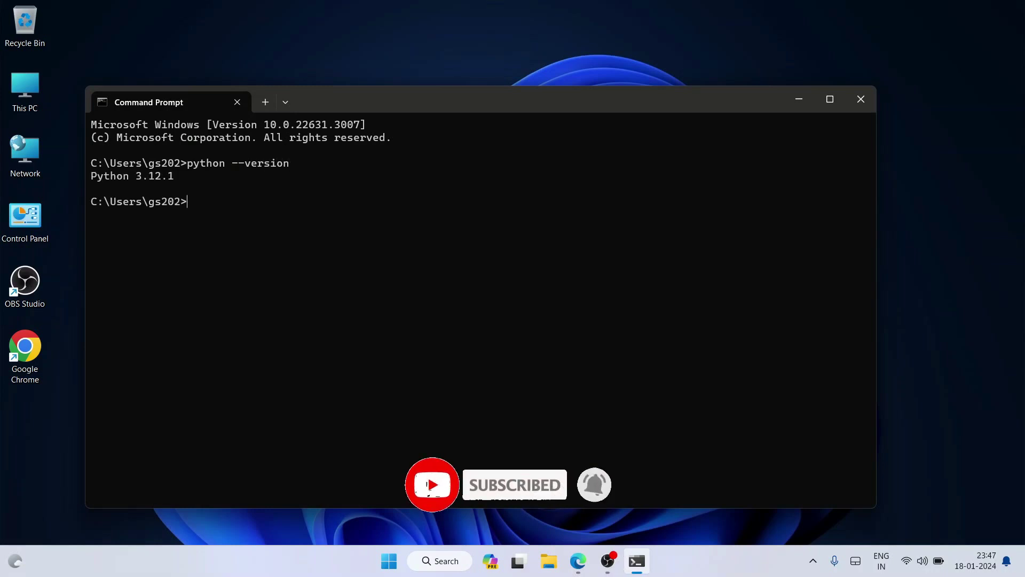
drag(104, 177, 176, 177)
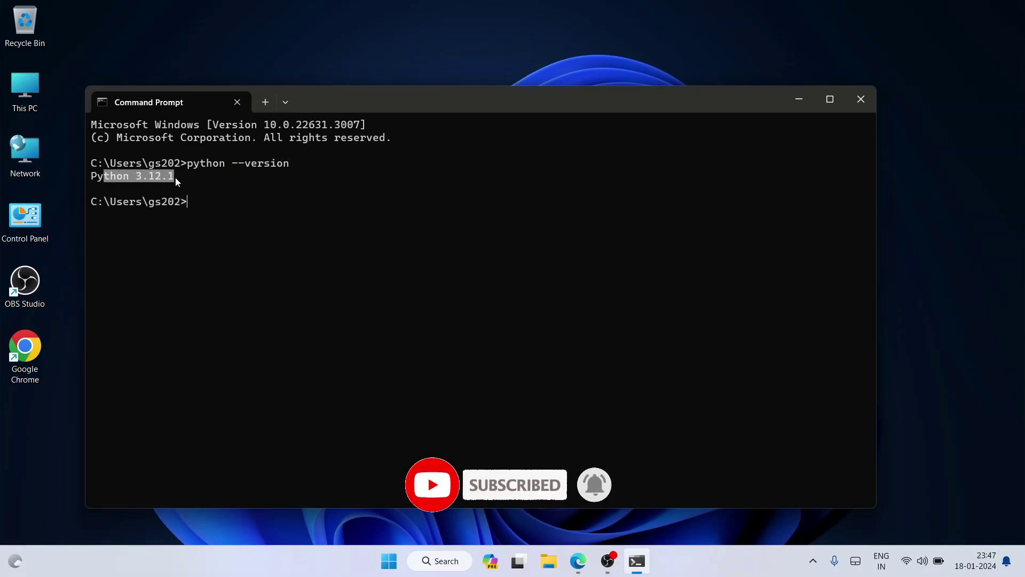
click(235, 185)
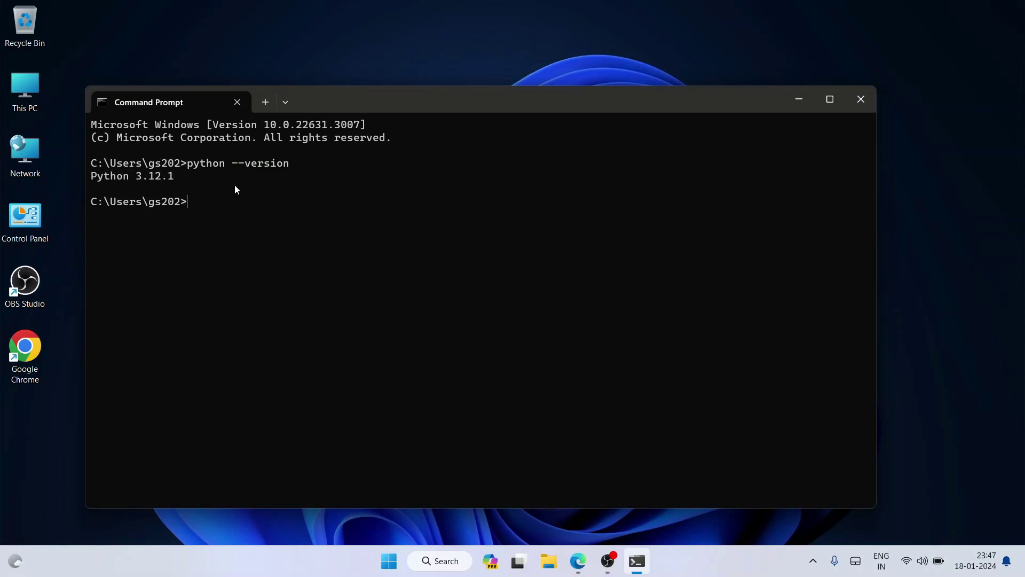
Step: Launch IDLE (Python 3.12 64-bit) and run print("hello") at the shell prompt
click(429, 569)
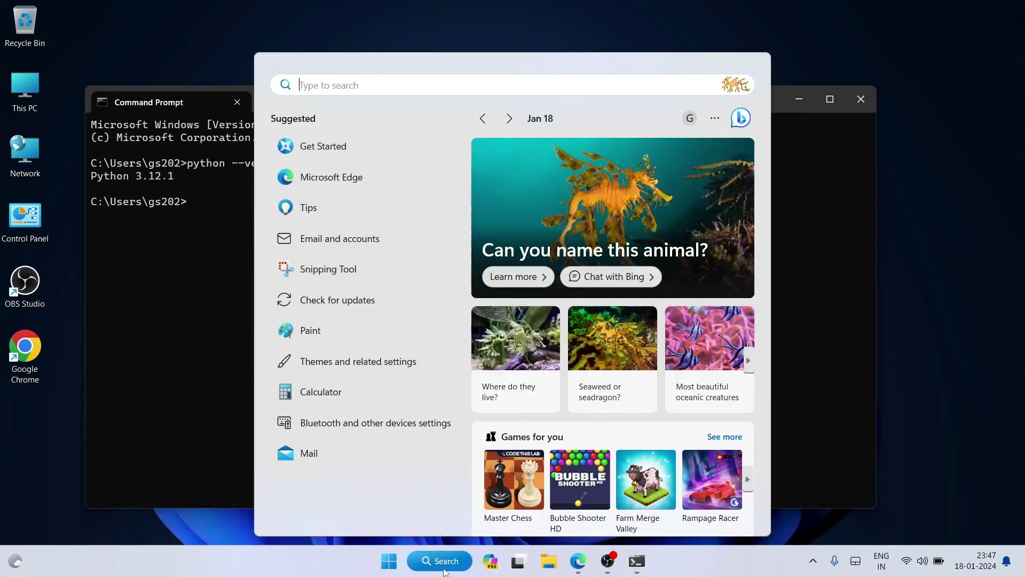
text(idle)
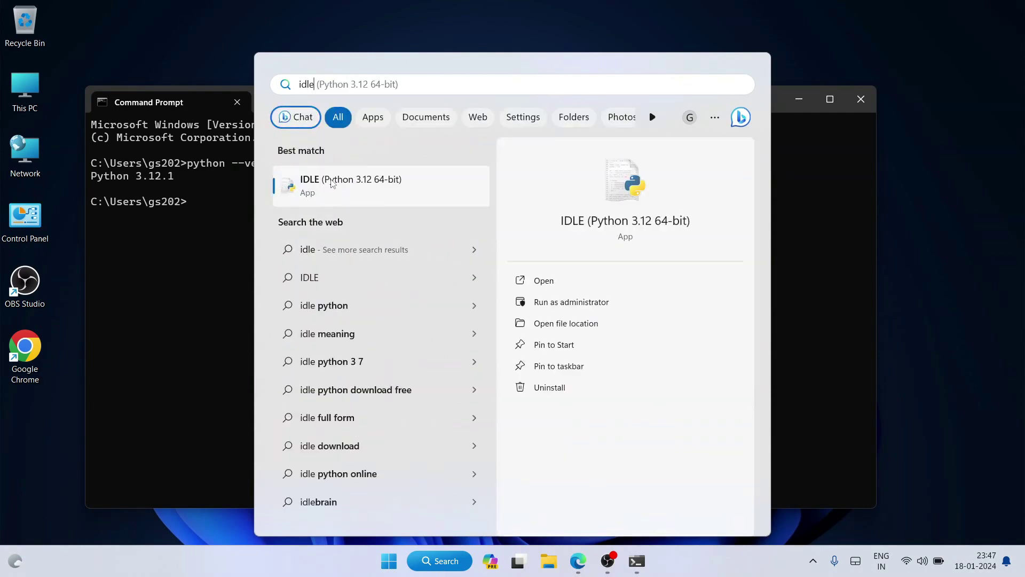
click(345, 183)
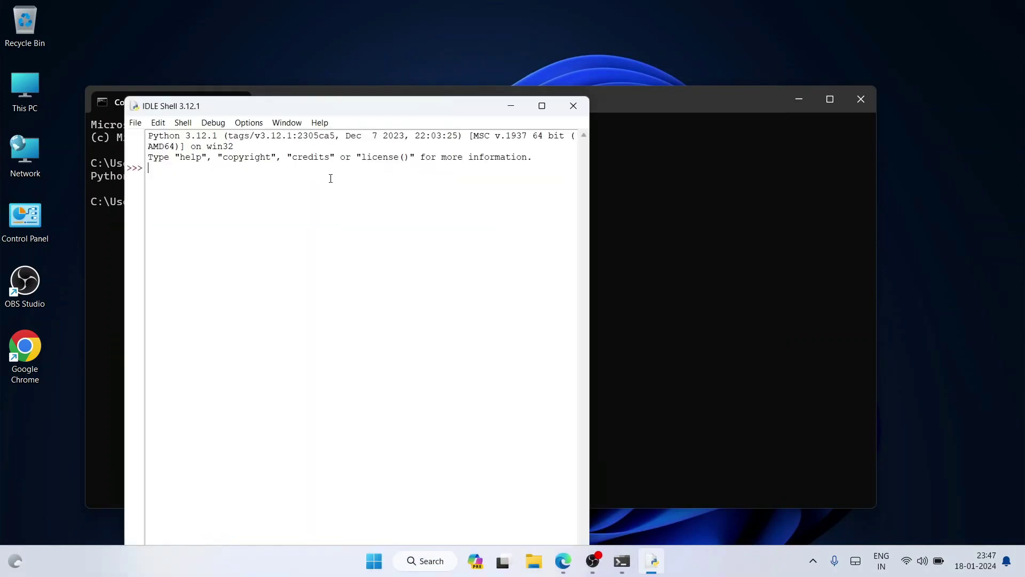
text(prin)
text(t("hello)
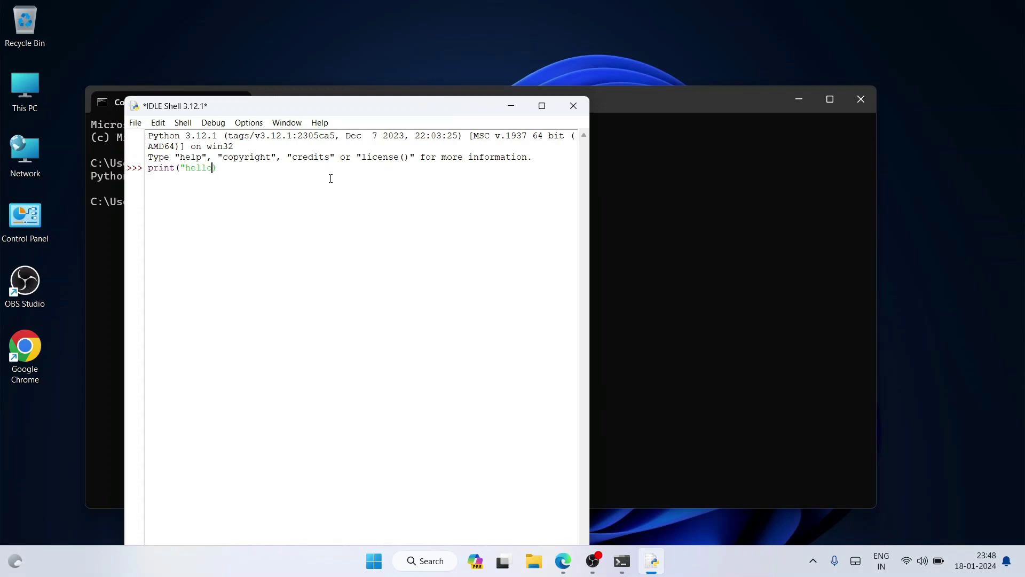
key(Return)
click(136, 123)
Step: Open a new editor window, move it right, and enter x=6, y=4 and print(x+y)
click(145, 142)
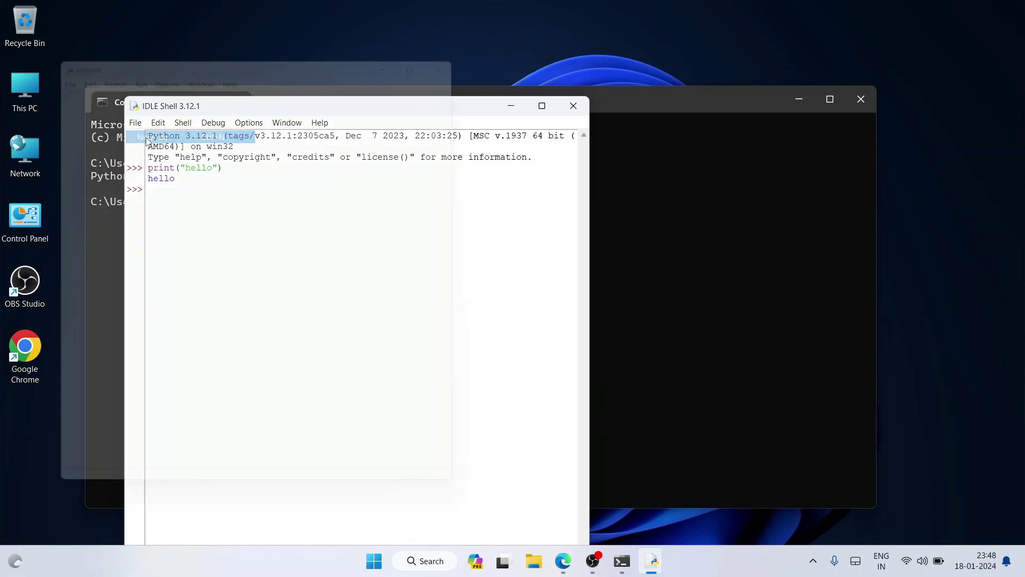
mouse_move(169, 50)
mouse_down()
mouse_move(427, 141)
mouse_move(385, 107)
mouse_up()
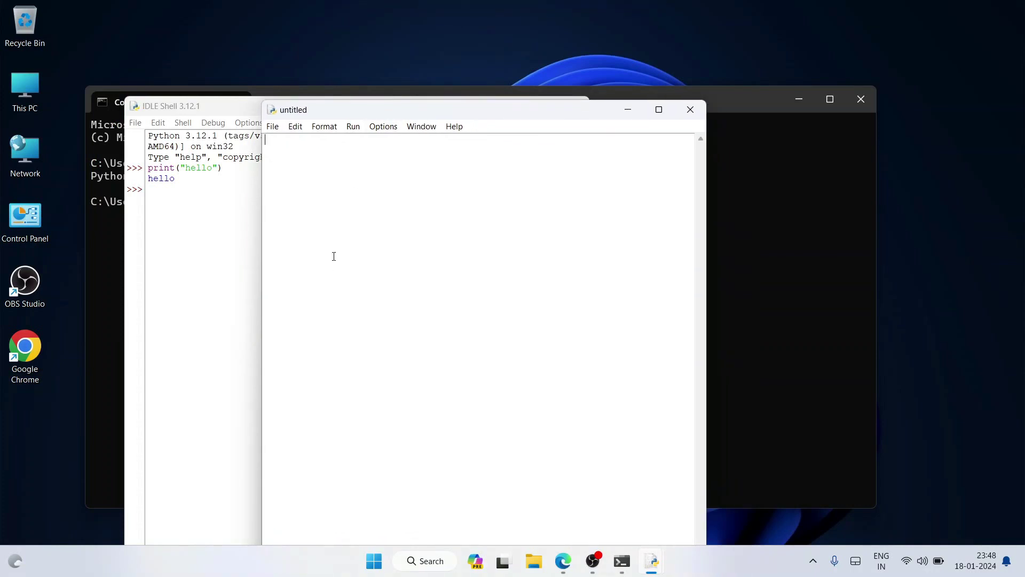
text(x=)
text(6 y=)
text(4)
click(274, 128)
Step: Save the script to the Desktop as prog.py
click(282, 242)
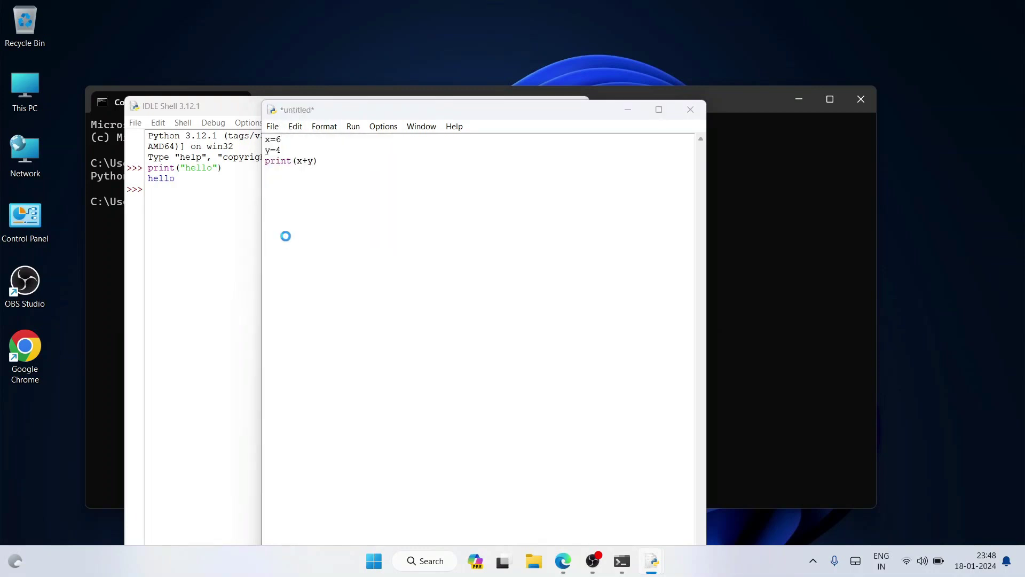
drag(414, 145, 560, 142)
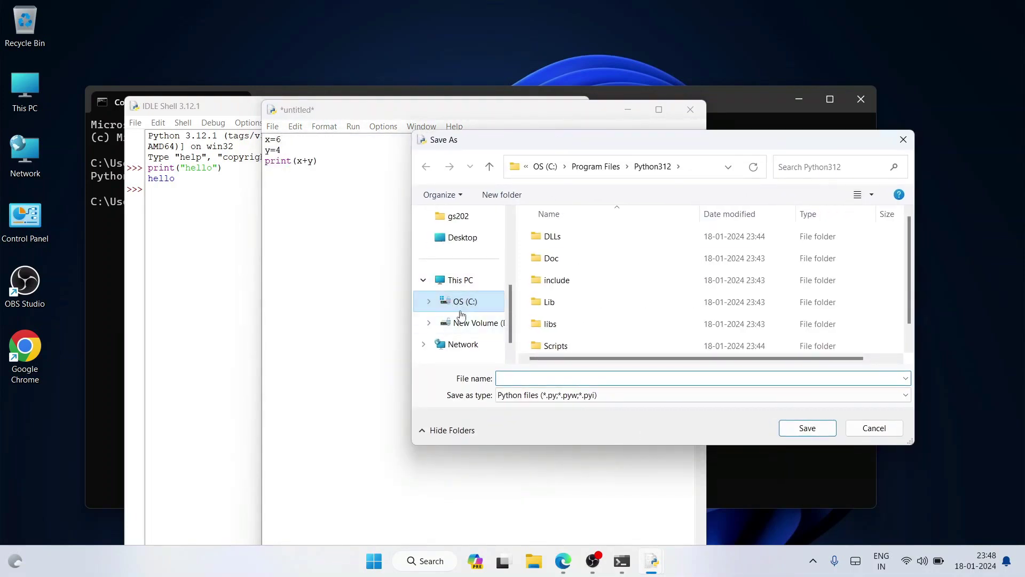
click(469, 237)
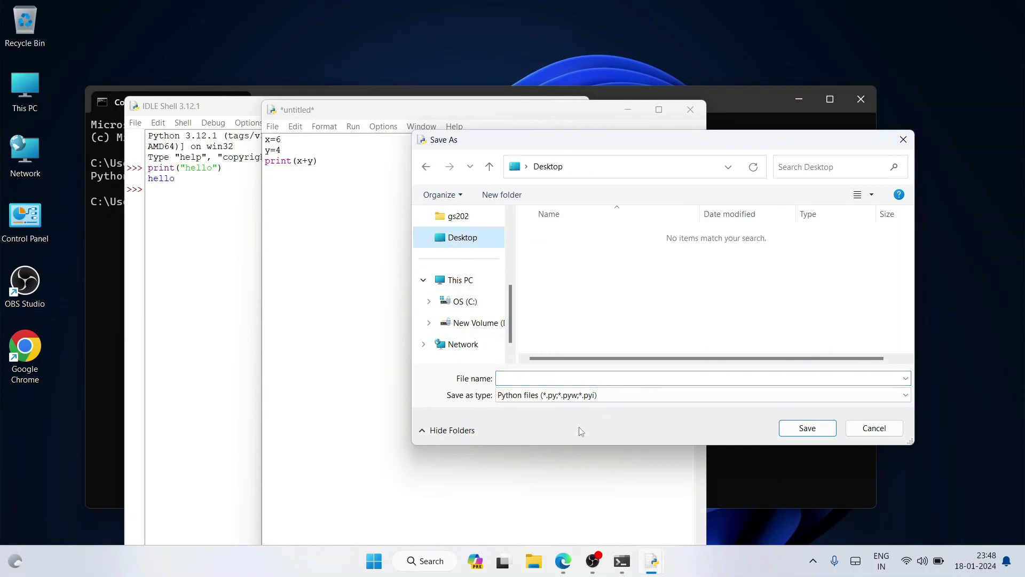
click(552, 382)
text(prog.py)
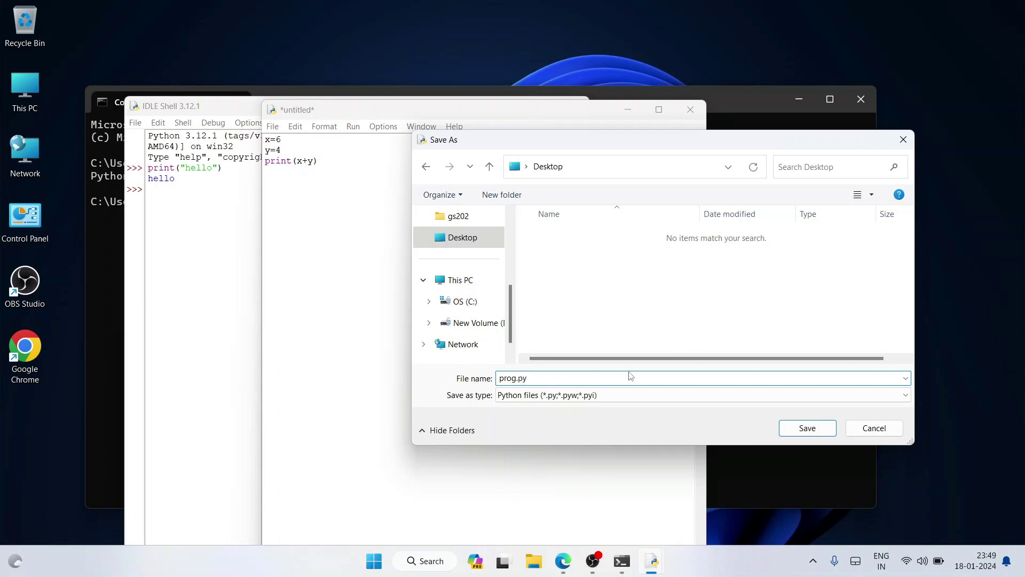
click(807, 427)
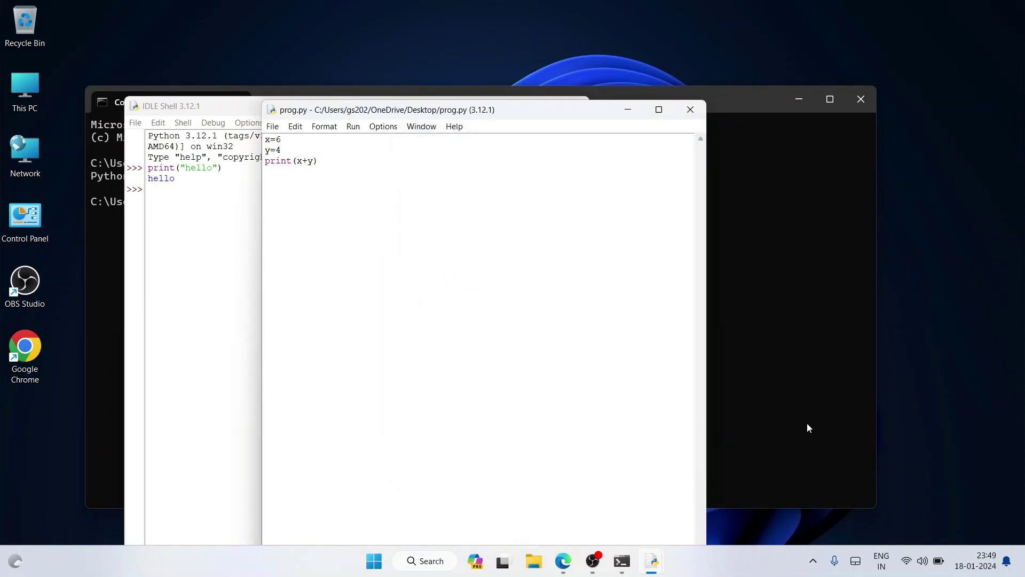
Step: Run prog.py as a module and confirm the shell prints 10
click(352, 127)
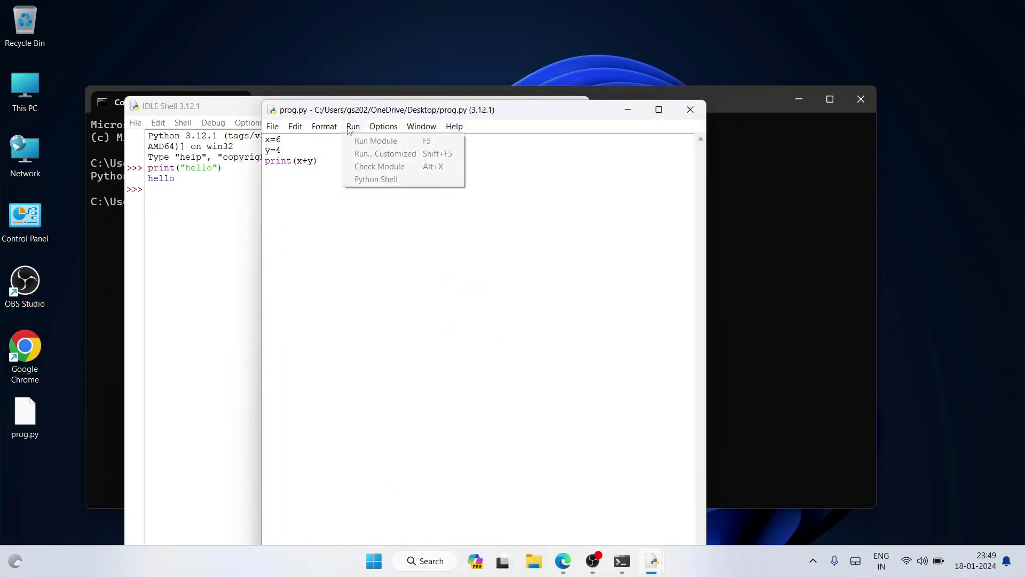
click(387, 140)
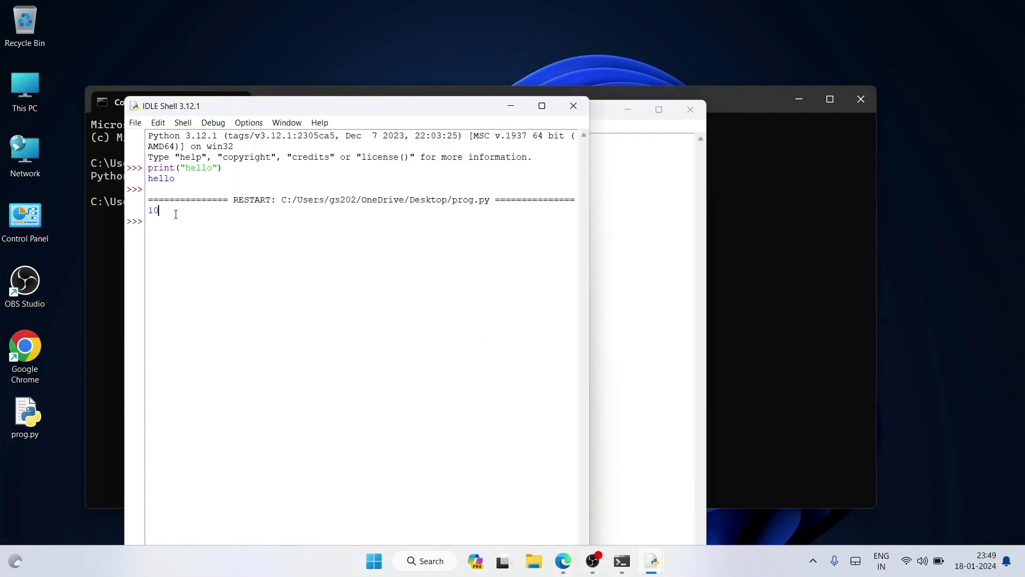
drag(176, 214, 136, 219)
click(620, 204)
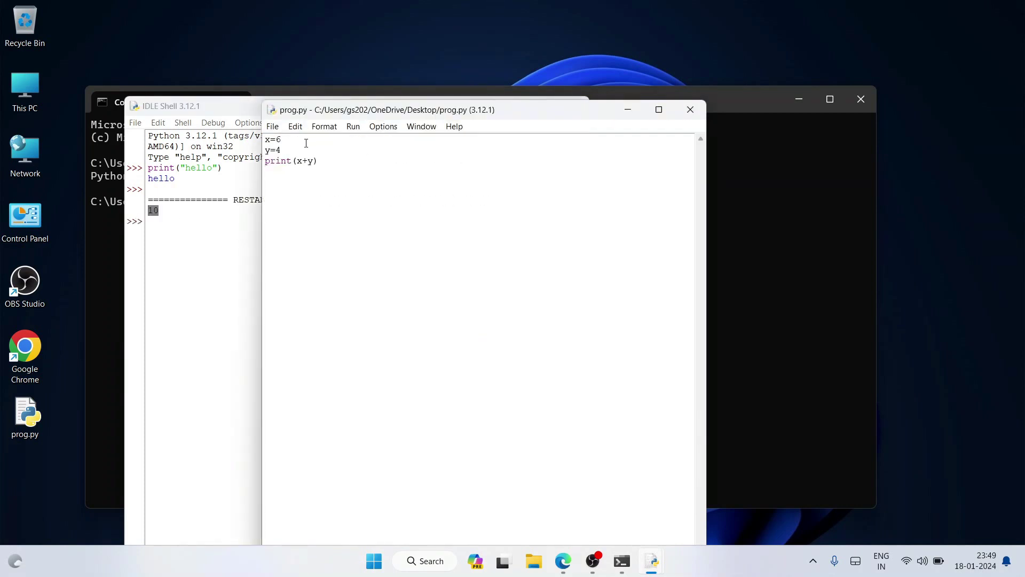